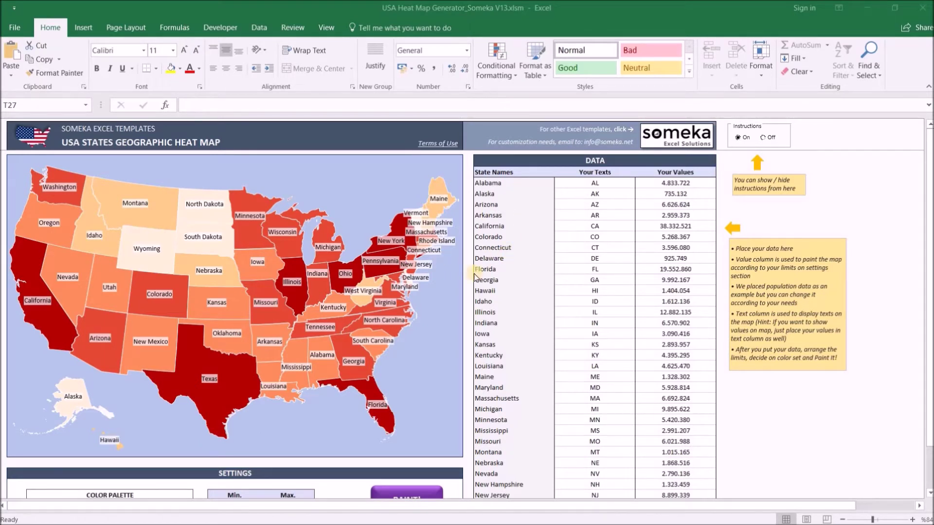
- Turn Instructions Off, back On, then Off again so the notes beside the data table are hidden
click(769, 137)
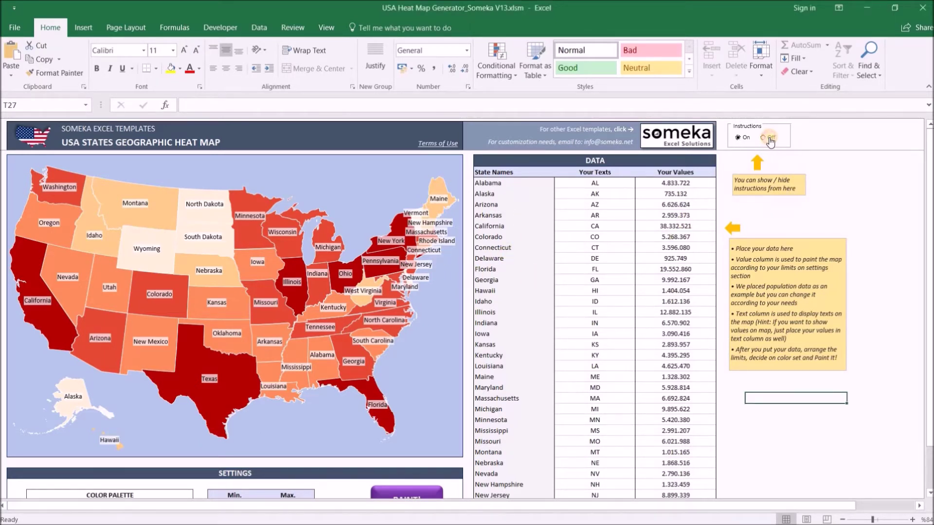
click(740, 137)
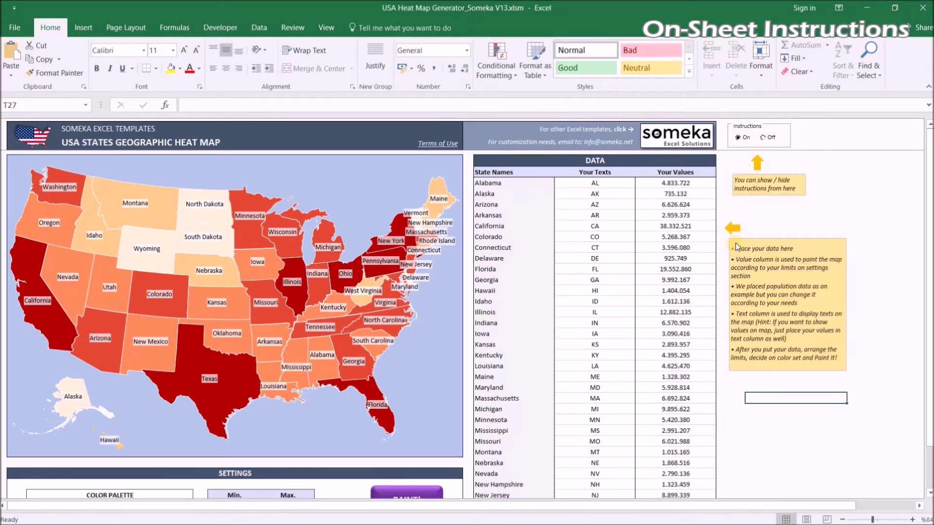
click(770, 138)
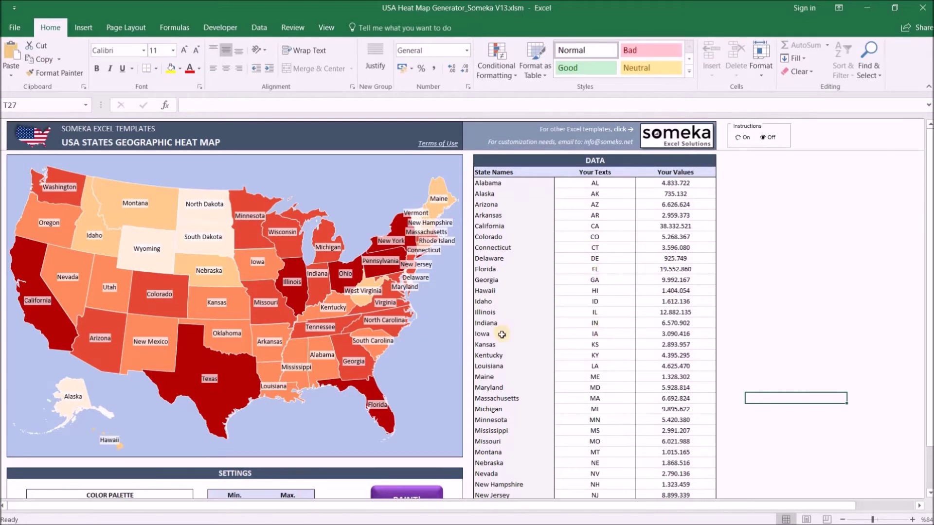
scroll(502, 334, down, 6)
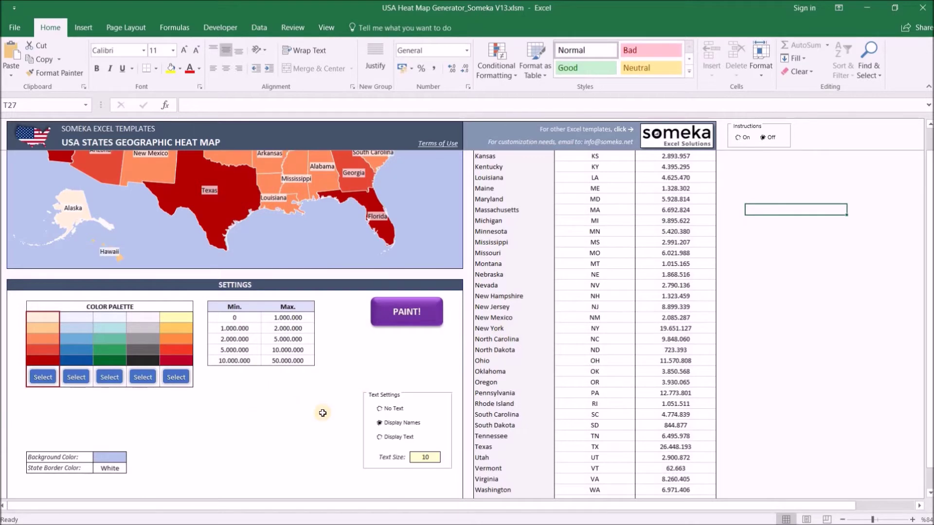
scroll(461, 366, up, 6)
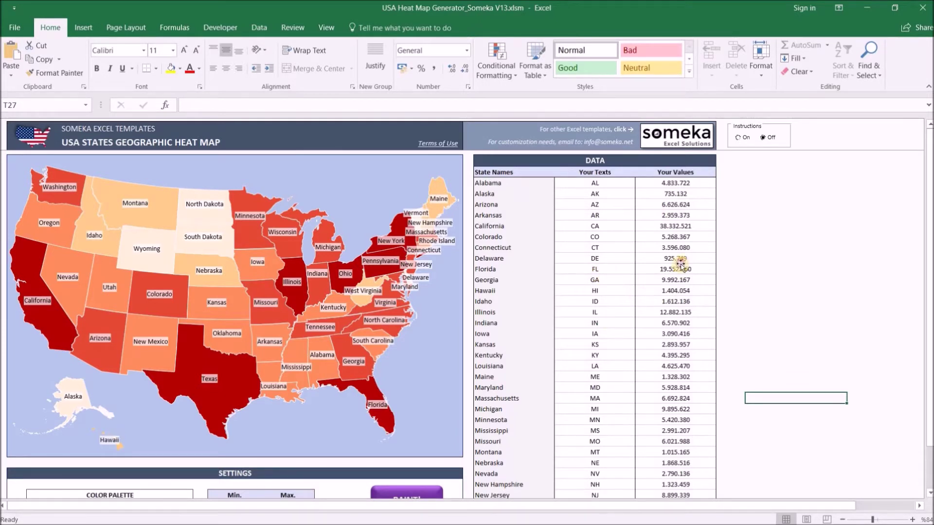
click(605, 268)
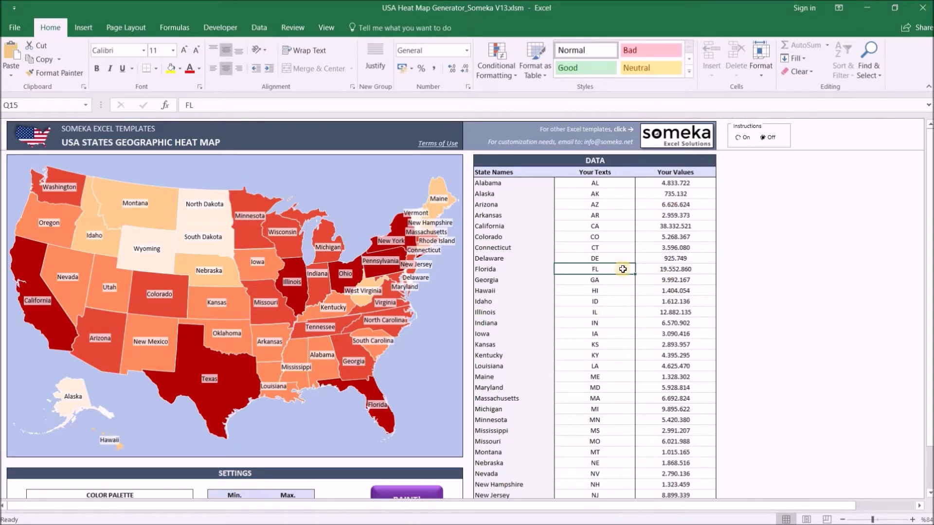
text(Somet)
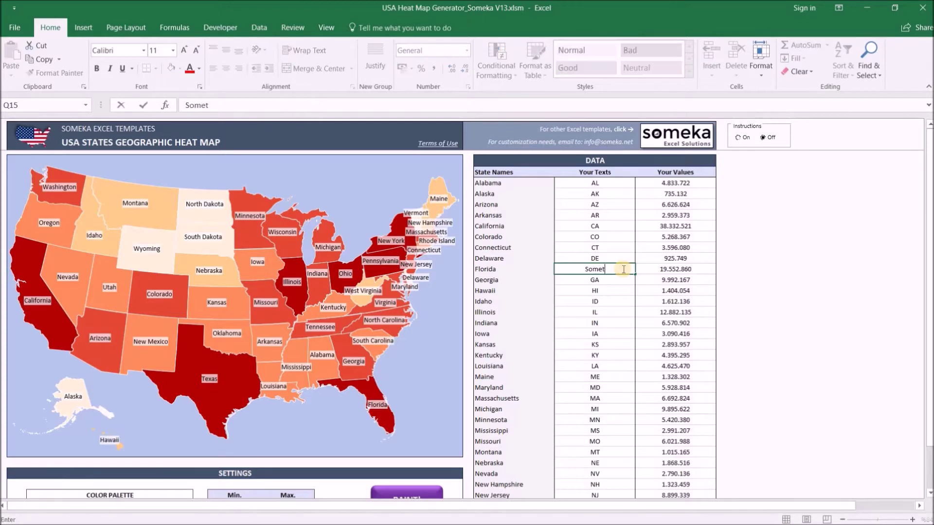
text(hing)
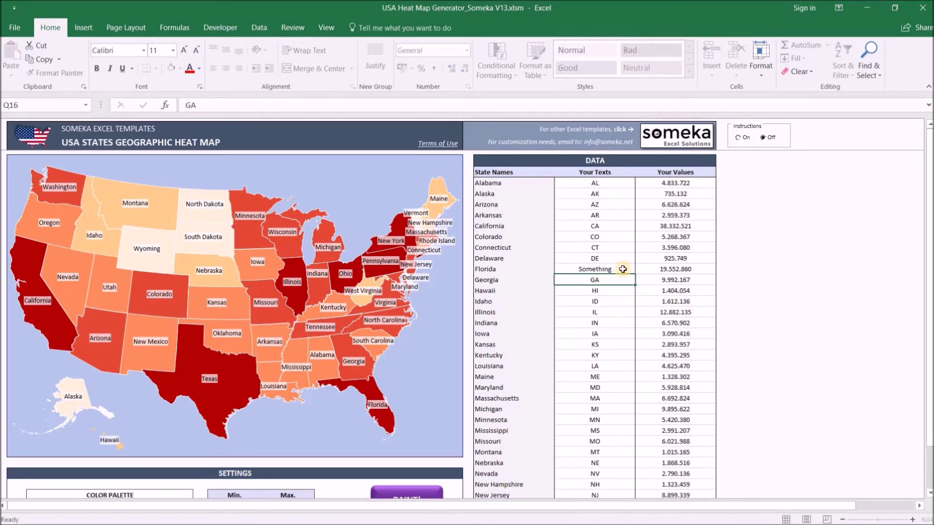
key(Return)
key(ctrl+z)
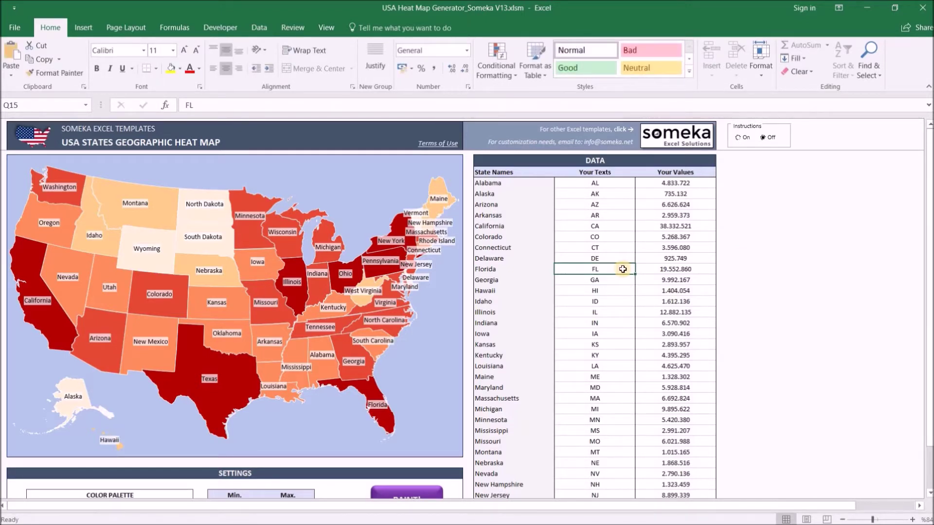
scroll(351, 354, down, 6)
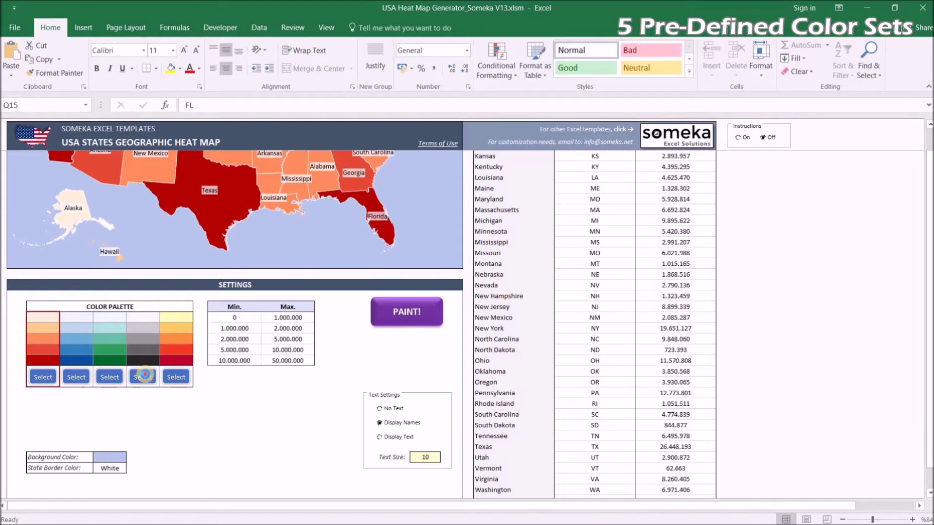
- Keep the first palette selected and fill its third shade, cell C39, with yellow
click(144, 376)
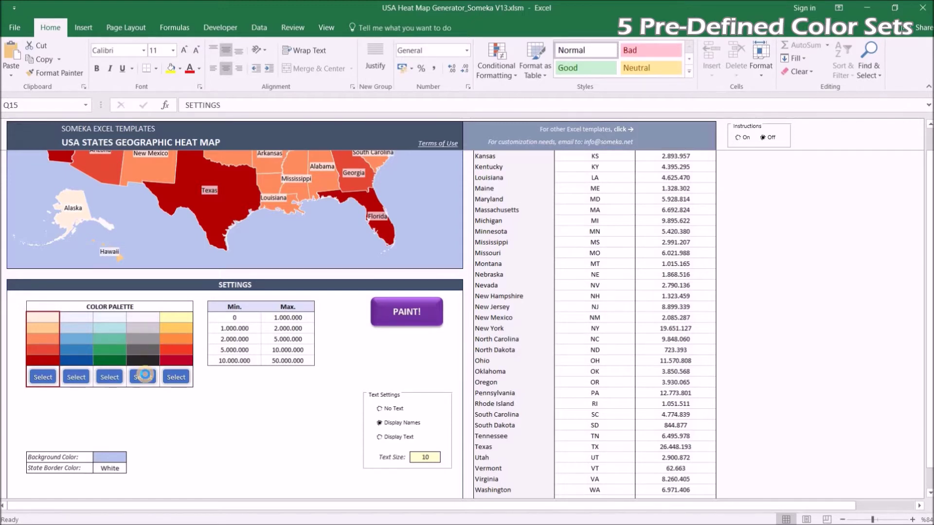
click(49, 376)
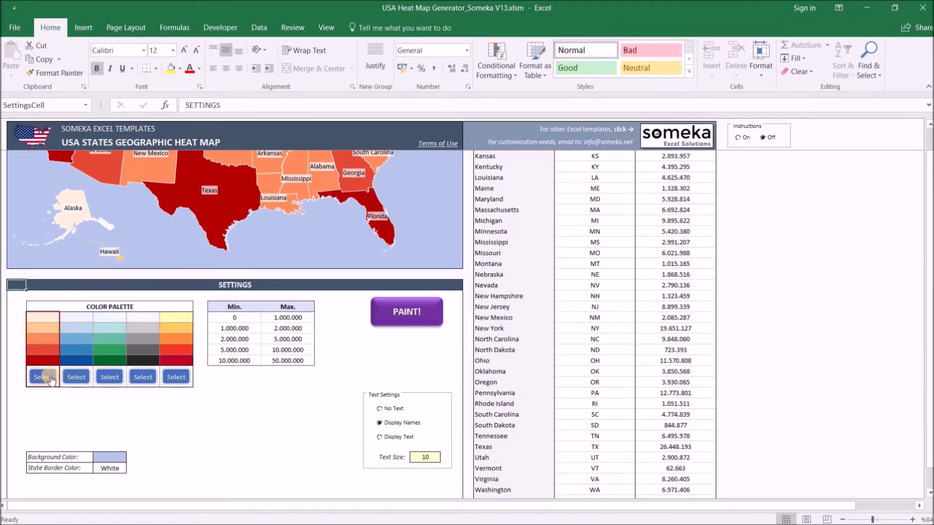
click(44, 340)
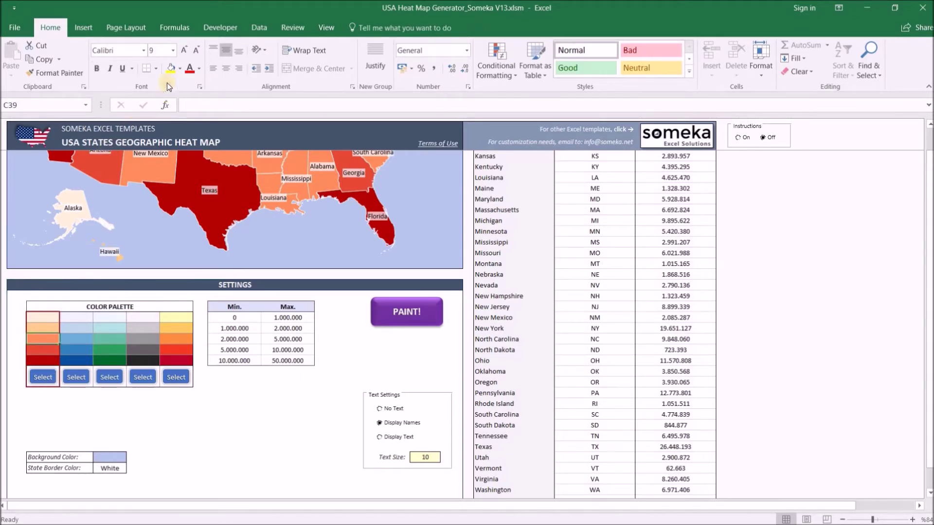
click(181, 69)
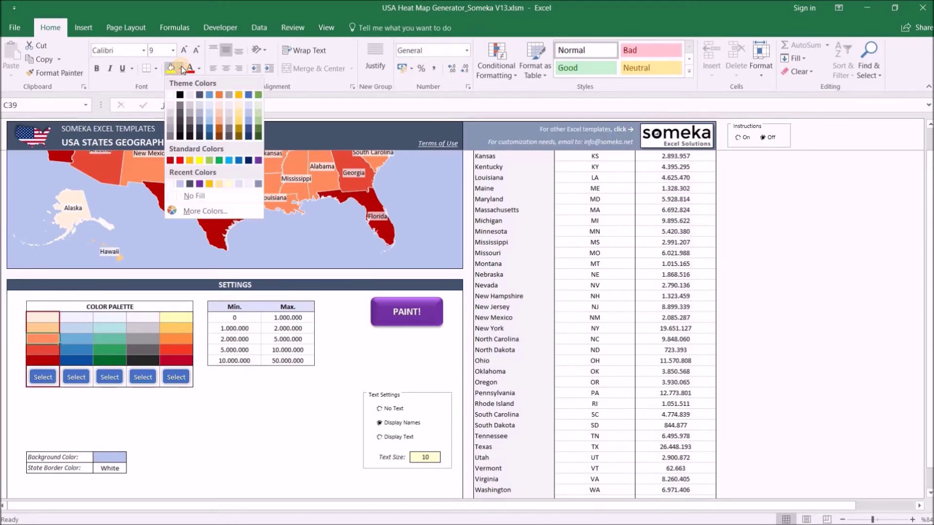
click(199, 161)
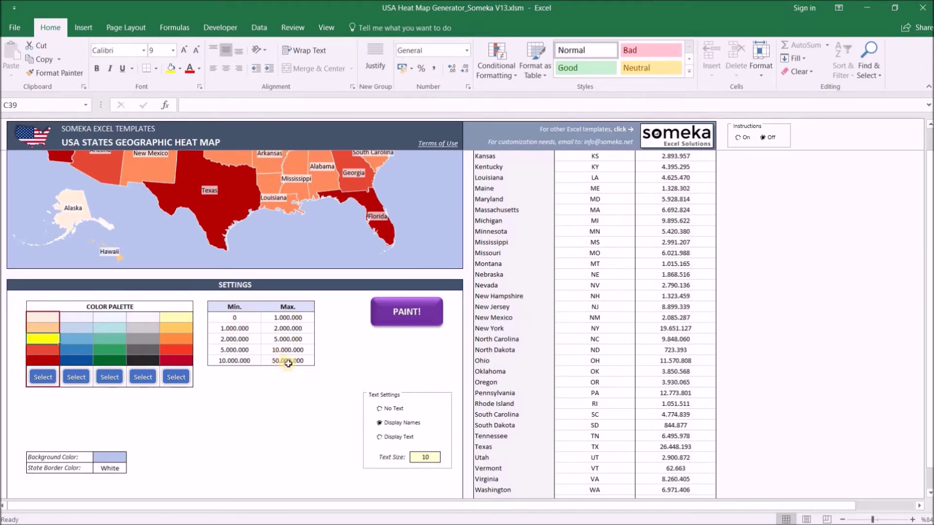
- Check the first Min limit value 0 and New Hampshire's NH label on the map
click(240, 319)
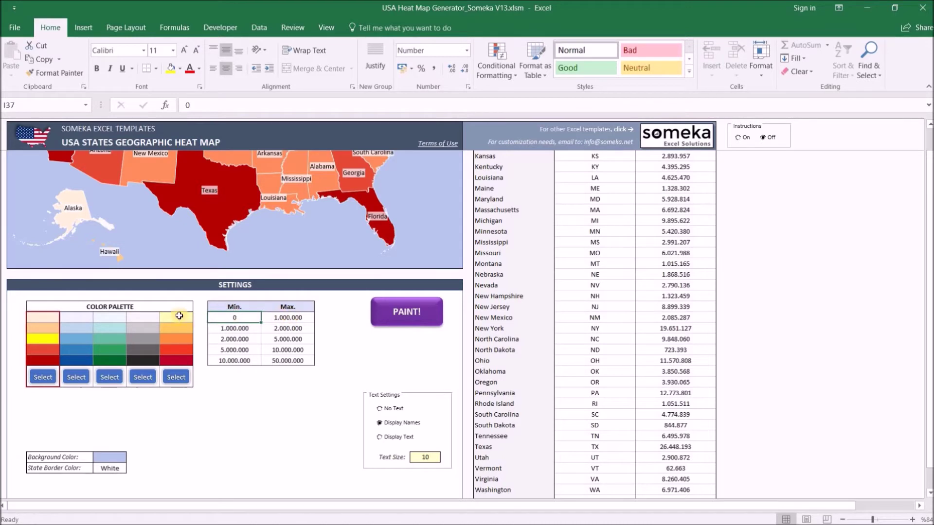
scroll(252, 324, down, 2)
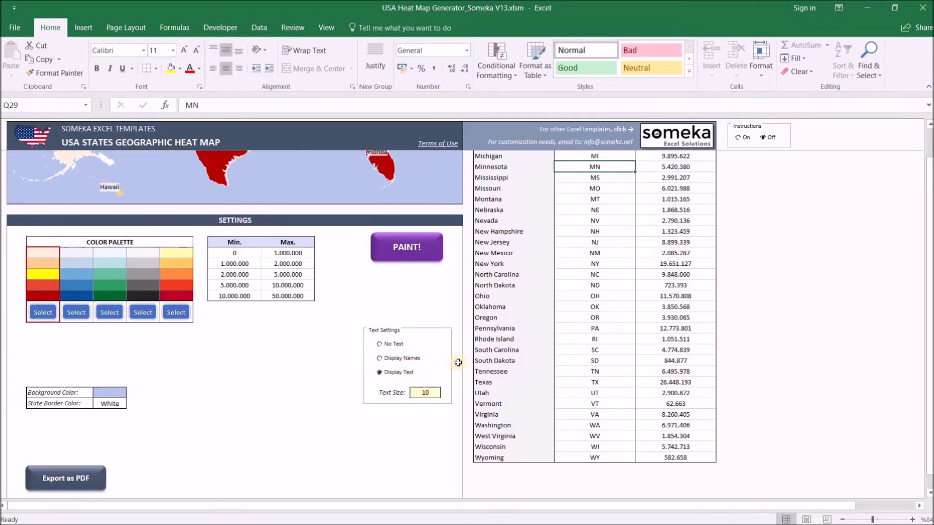
click(598, 232)
scroll(599, 232, up, 8)
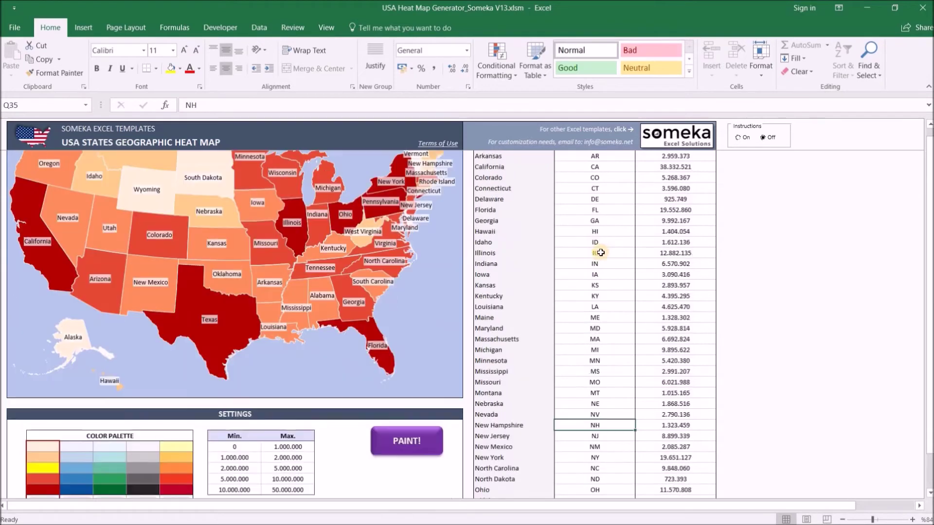
scroll(598, 296, down, 9)
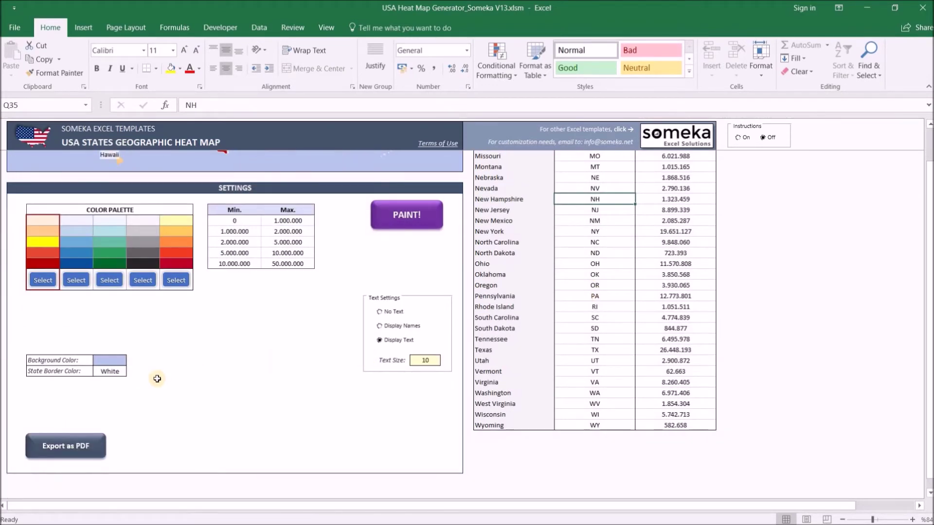
- Review the text size 10 and light blue background settings, then select State Border Color
click(430, 360)
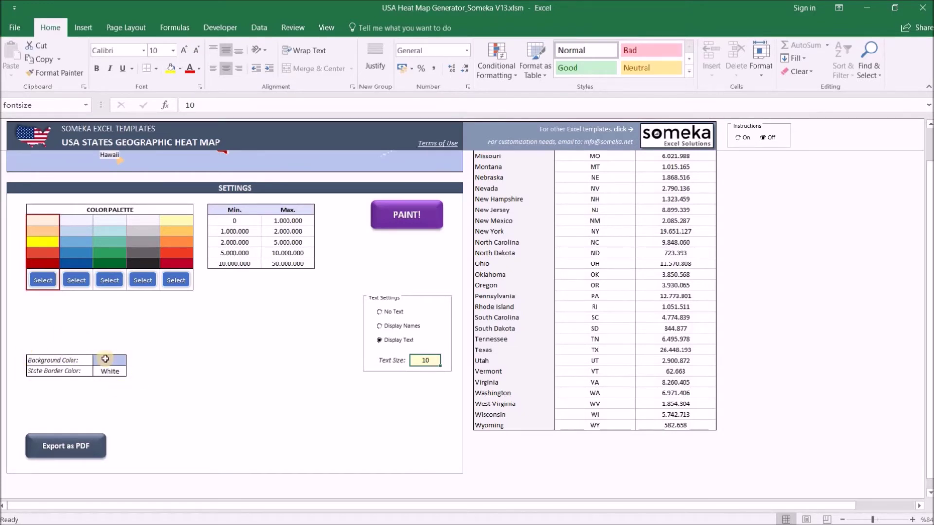
click(105, 359)
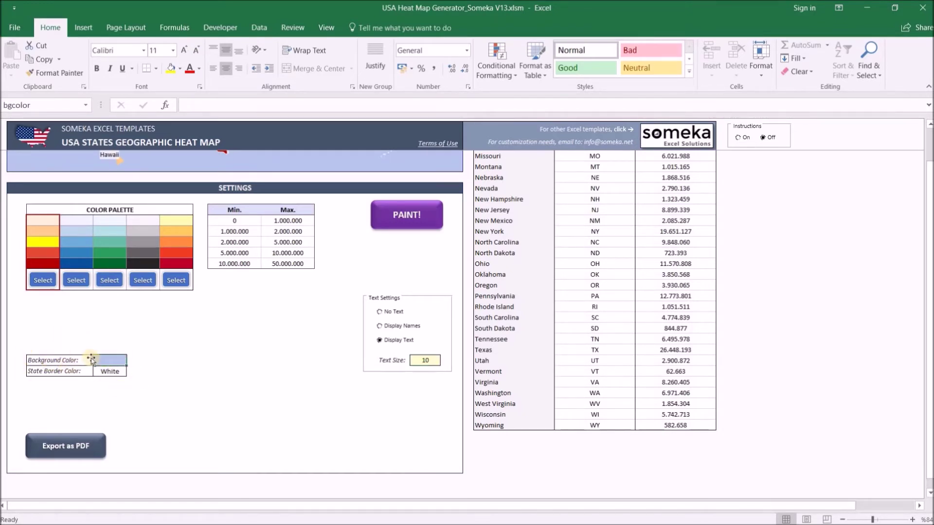
scroll(305, 230, up, 2)
click(305, 220)
click(116, 435)
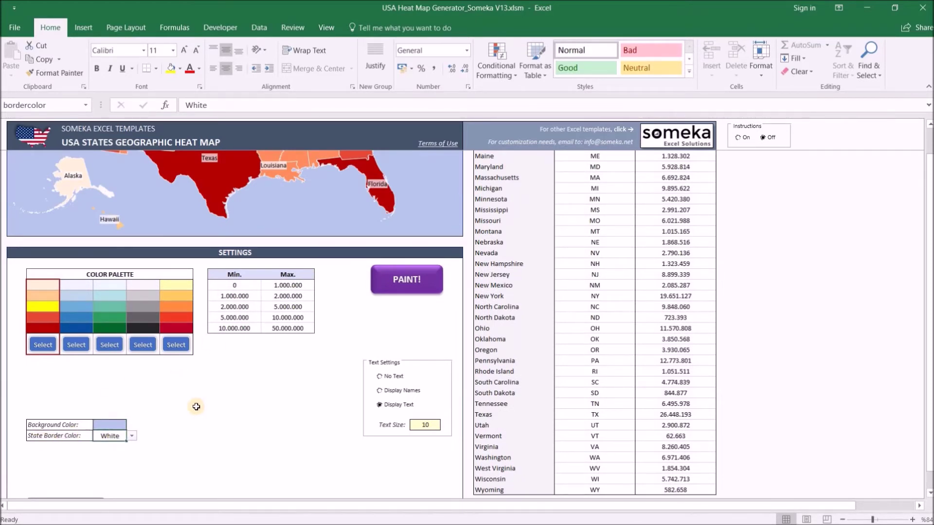
- Choose the fifth yellow-to-red palette, set state borders to Black, and run PAINT!
click(175, 345)
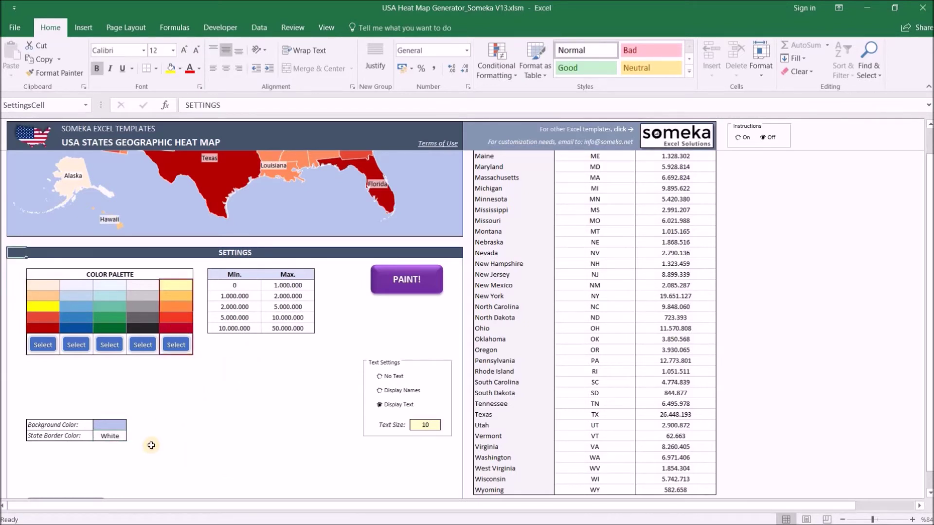
click(115, 440)
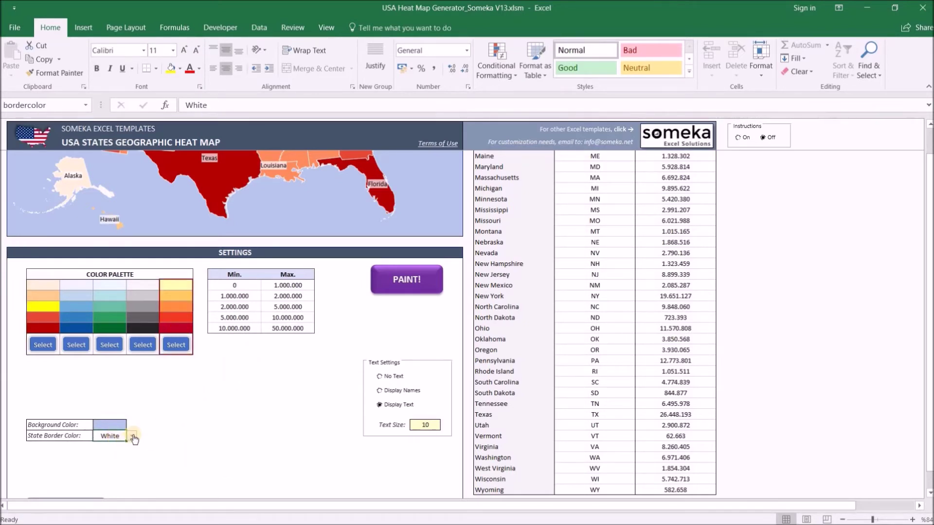
click(132, 436)
click(116, 458)
click(397, 280)
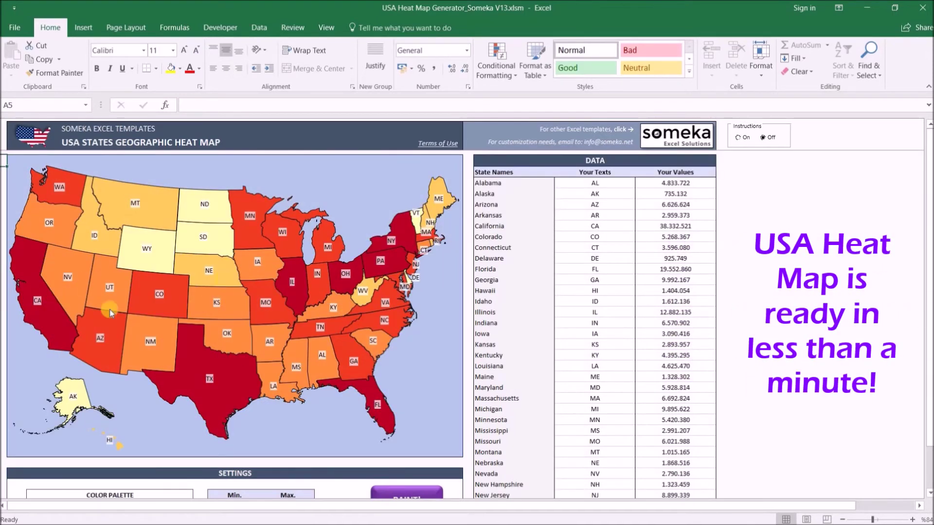
- Copy the map range and paste it onto the slide as an Enhanced Metafile picture
click(16, 159)
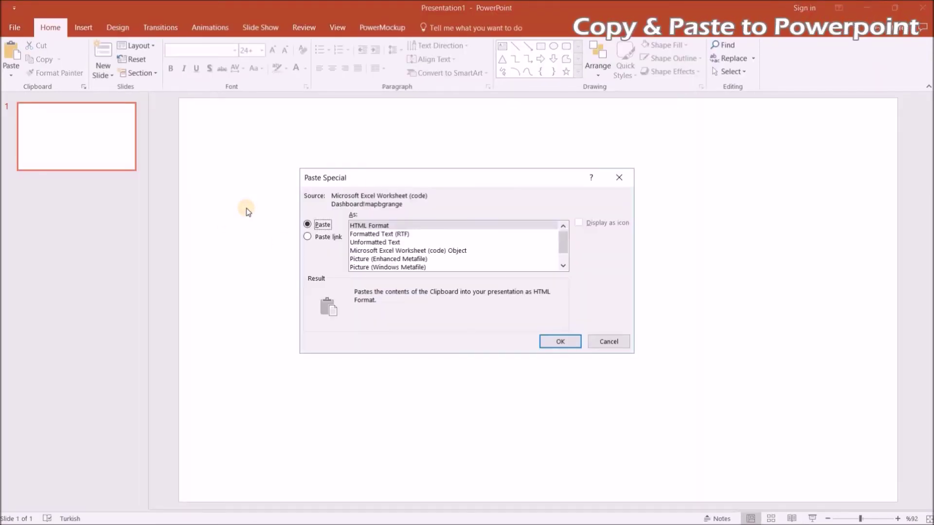
click(418, 258)
click(555, 341)
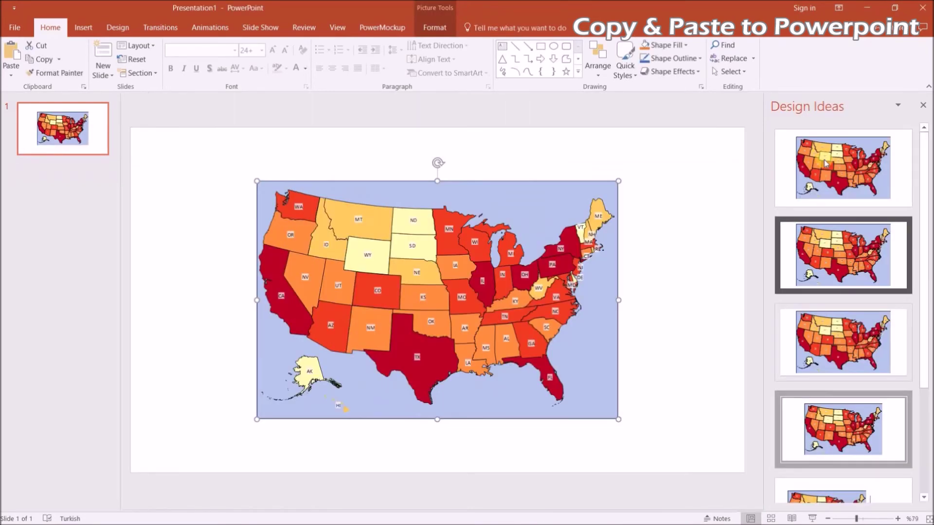
click(923, 105)
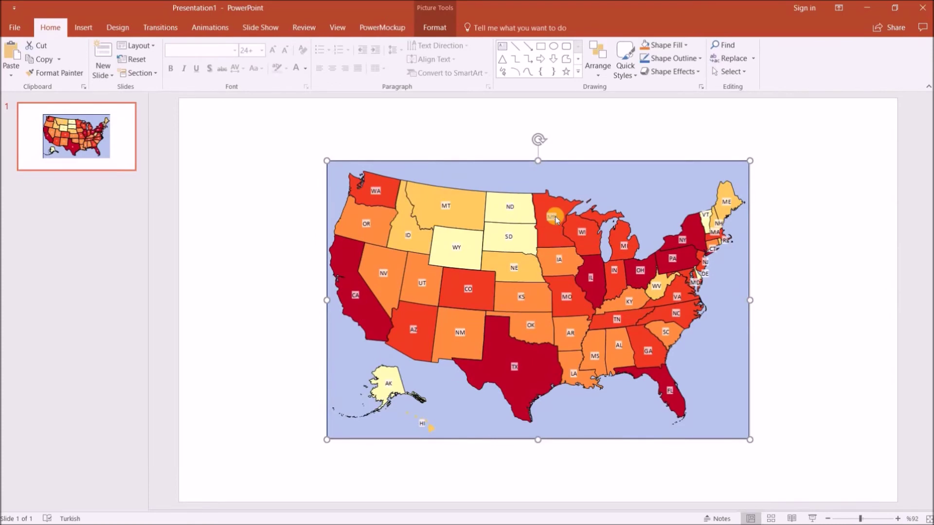
key(alt+Tab)
scroll(288, 354, down, 8)
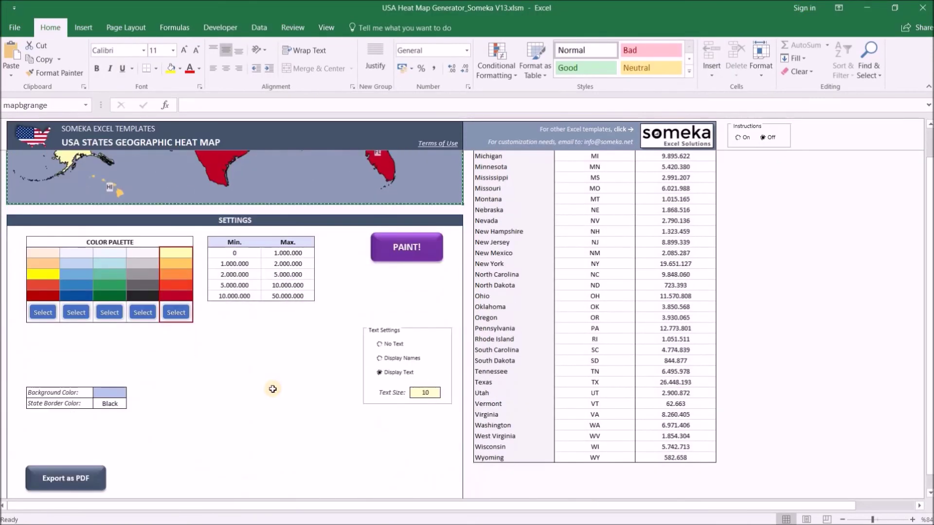
- Export the heat map to 'USA Heat Map Generator_Someka V13.pdf', review it, and close Acrobat
click(273, 389)
click(56, 480)
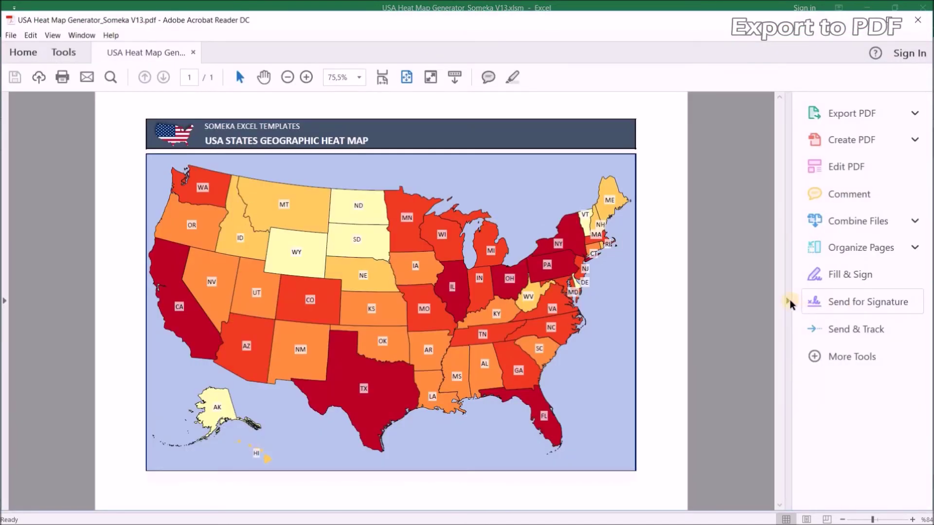
click(788, 302)
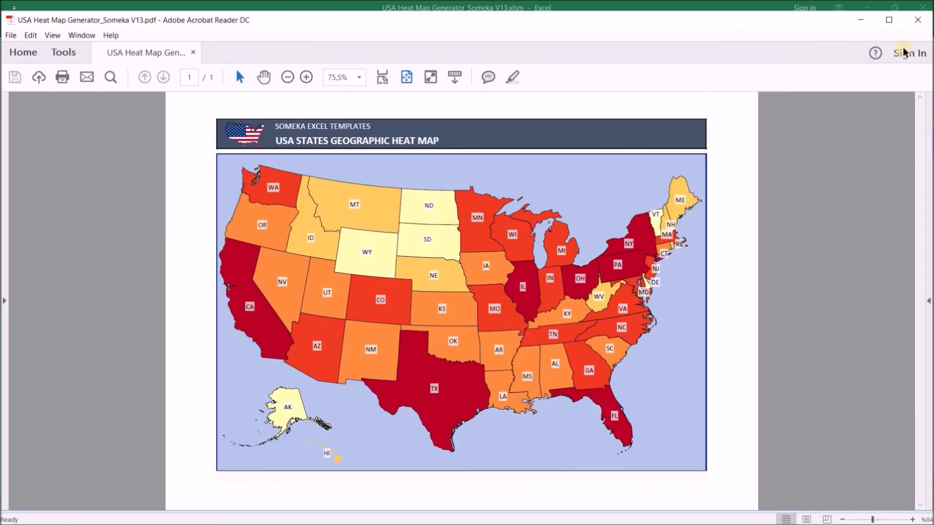
click(917, 20)
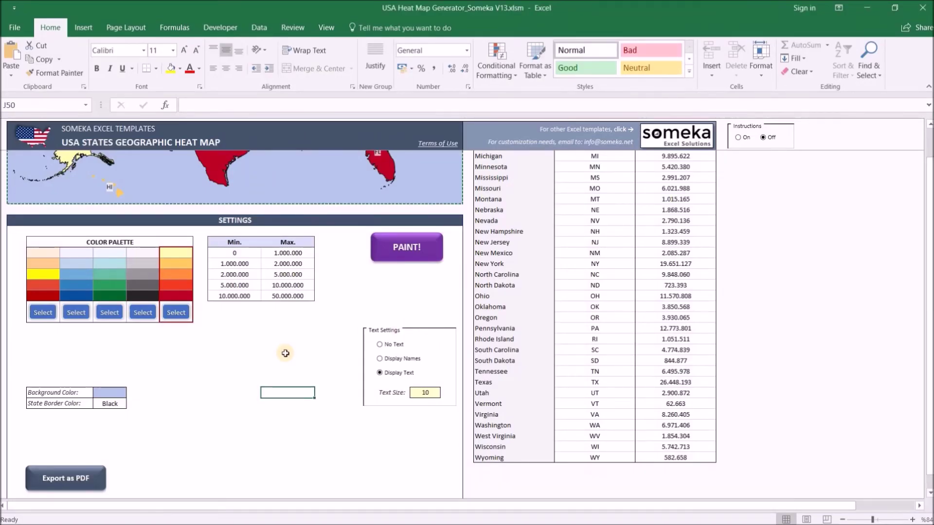
scroll(285, 353, up, 7)
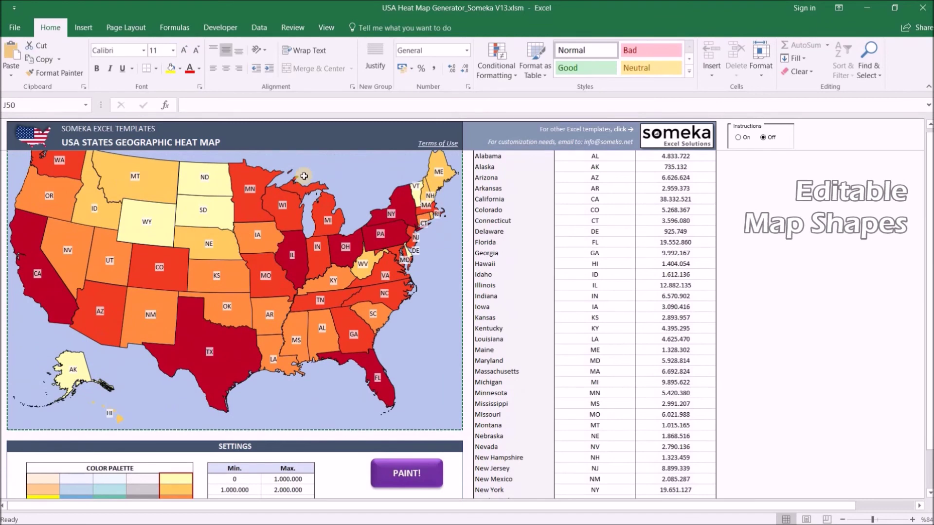
- Fill Montana purple, enlarge it, and place a copy left of the map on the slide
scroll(304, 176, up, 1)
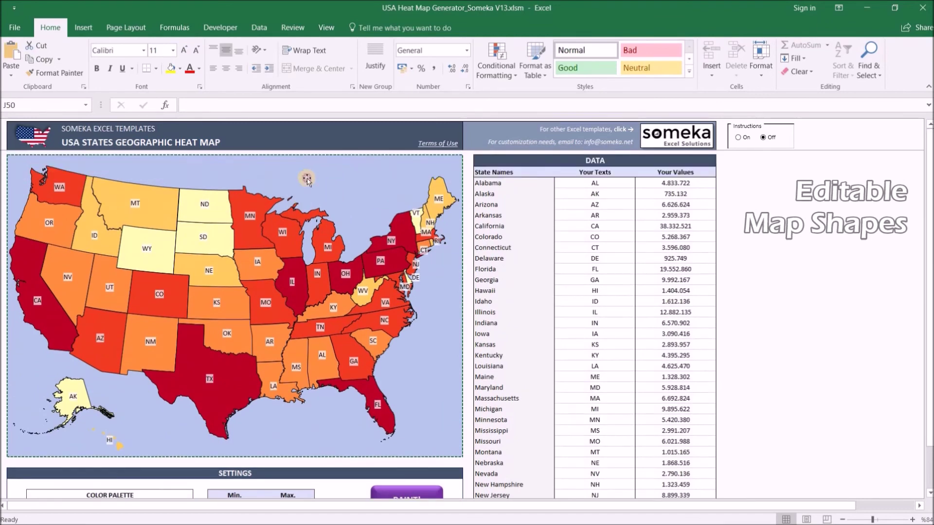
click(155, 197)
drag(175, 185, 170, 167)
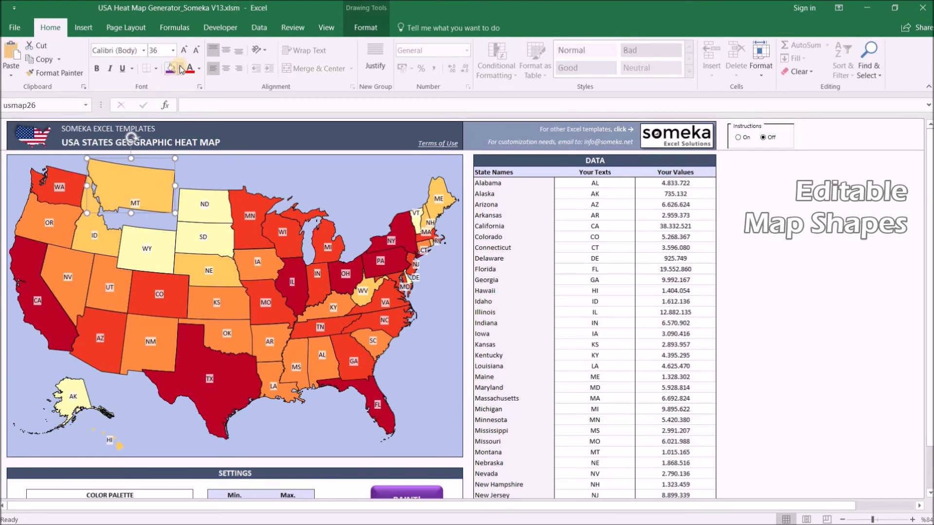
click(178, 66)
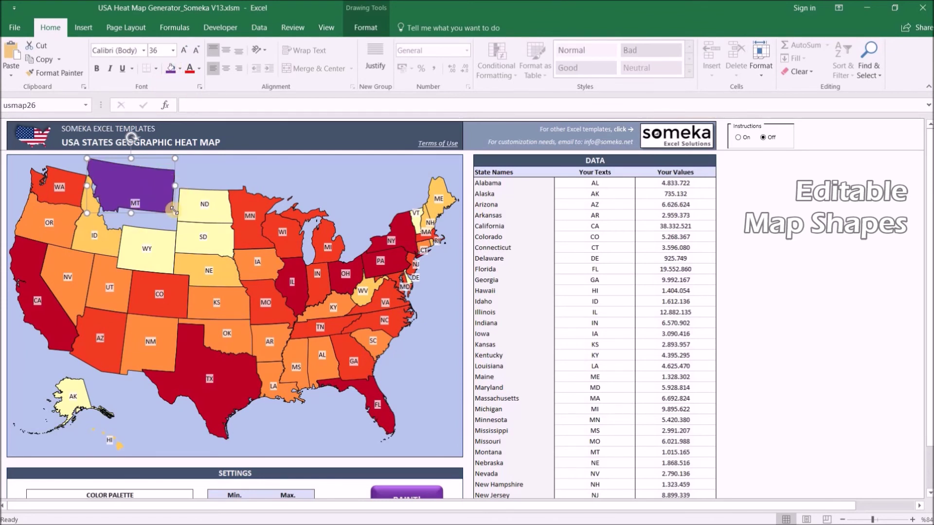
drag(173, 210, 262, 267)
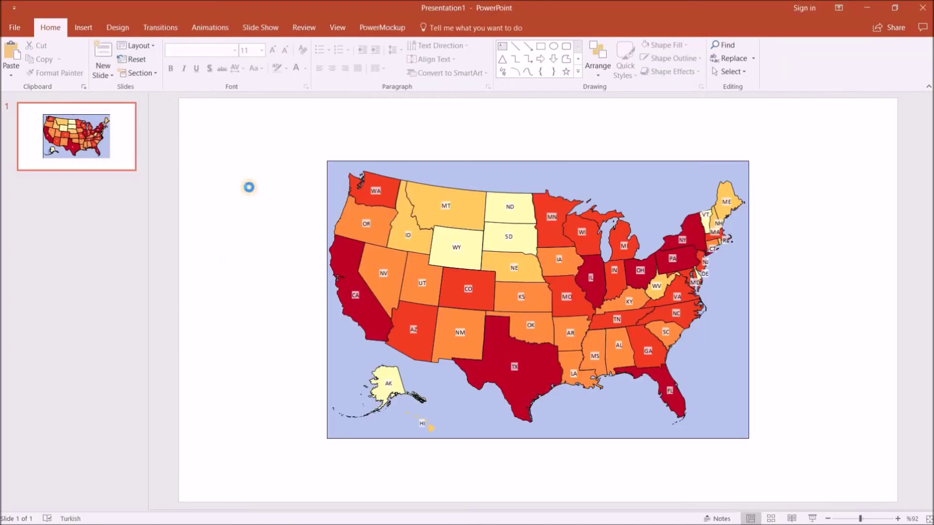
key(ctrl+v)
mouse_move(544, 321)
mouse_down()
mouse_move(292, 208)
mouse_move(333, 221)
mouse_up()
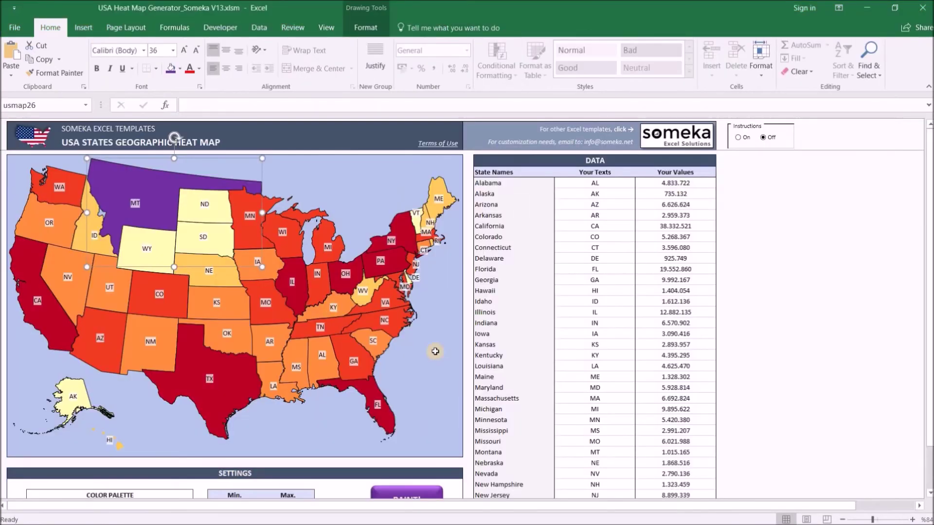
- Deselect the enlarged purple Montana shape on the heat map
click(433, 351)
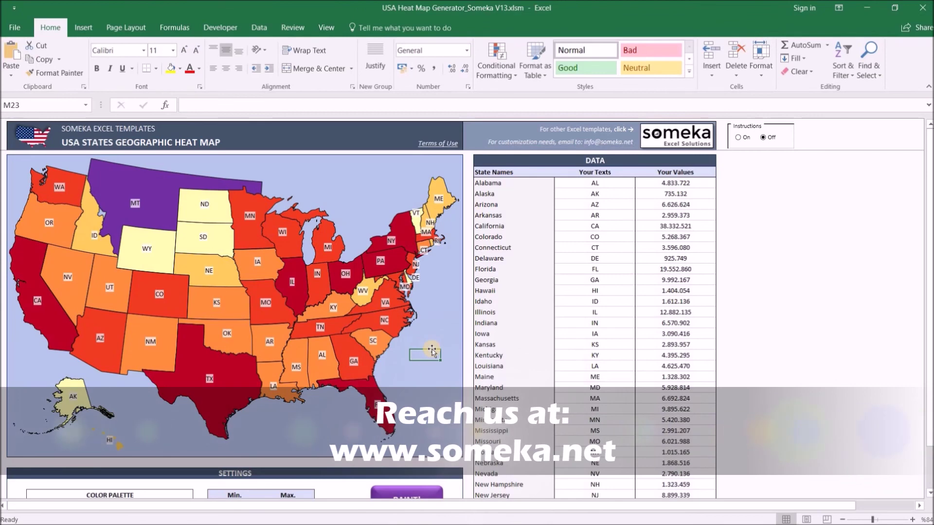